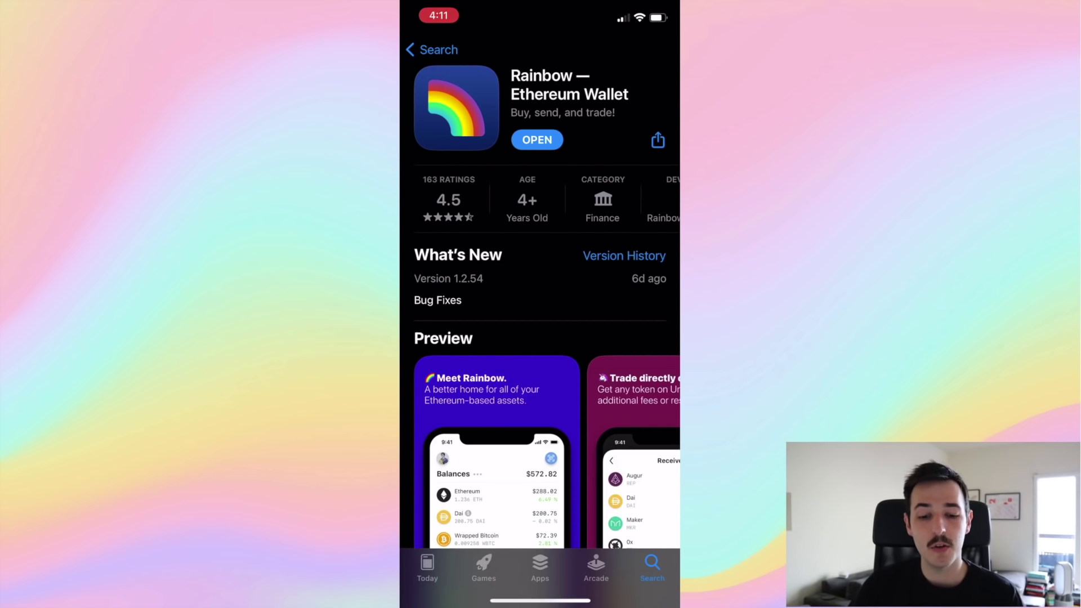
Scroll the Rainbow — Ethereum Wallet App Store page, with the app already installed.
scroll(540, 281, up, 2)
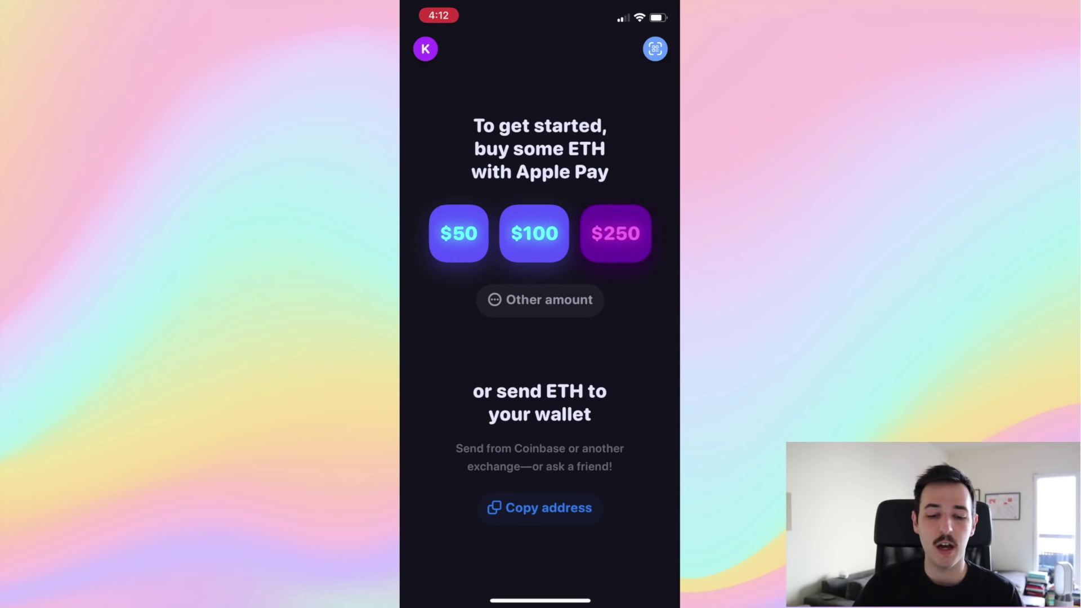
Choose the $100 amount to buy Ethereum in Rainbow with Apple Pay.
click(534, 233)
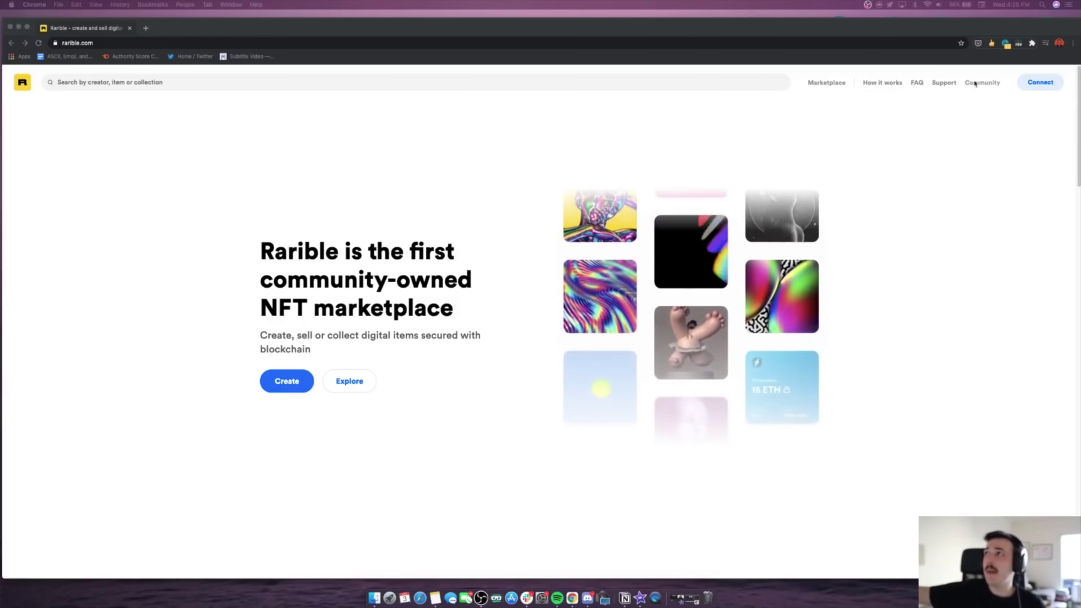
Bring Chrome forward and start connecting a wallet on rarible.com.
click(1039, 83)
click(1039, 83)
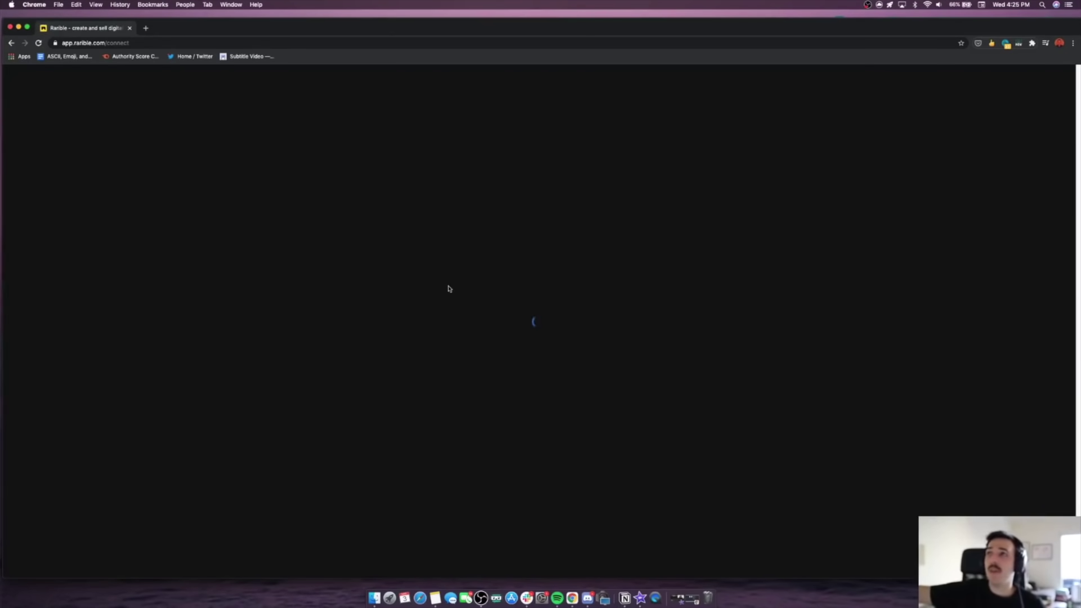
Link the Rainbow wallet to Rarible by scanning the WalletConnect QR code.
click(139, 44)
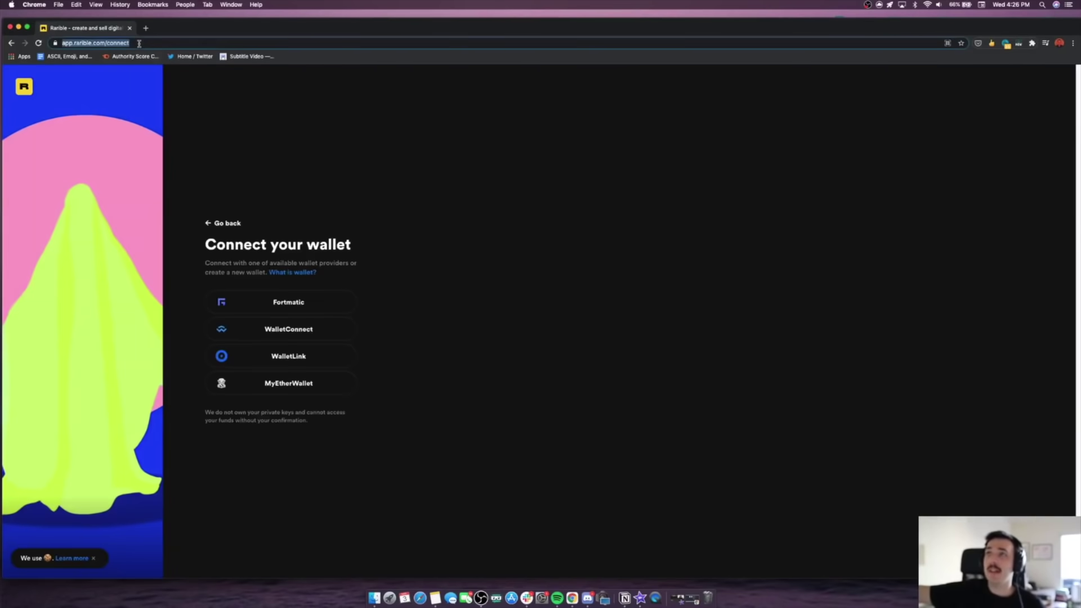
click(348, 370)
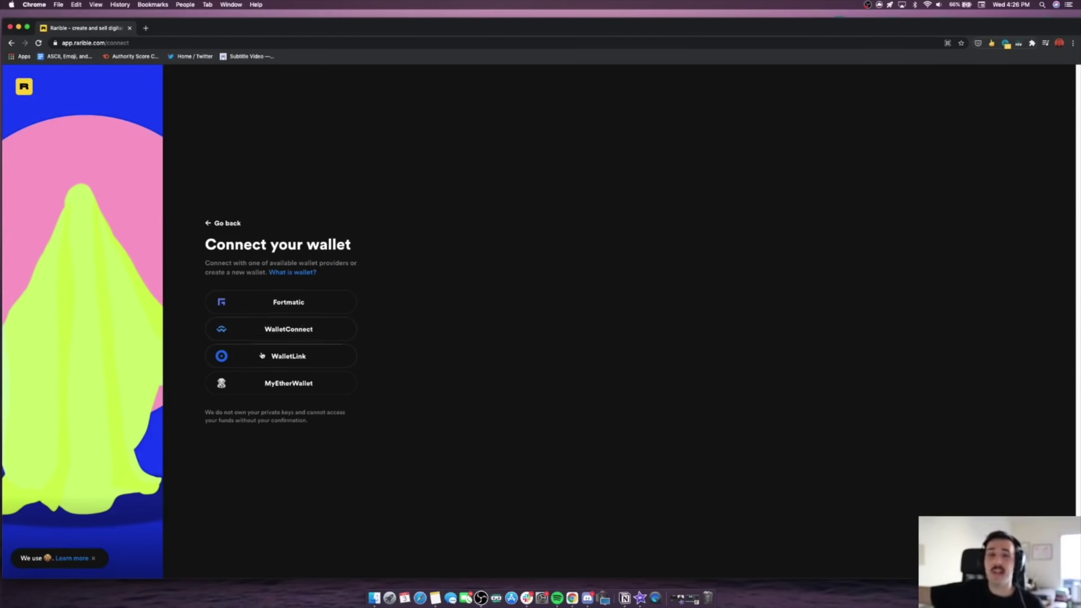
click(294, 331)
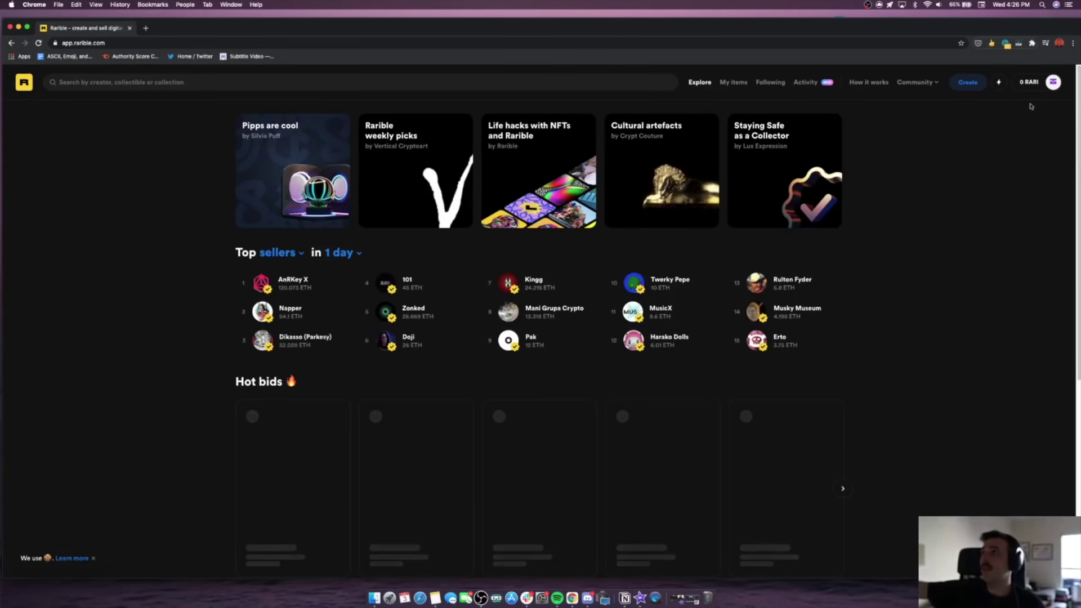
scroll(1047, 105, down, 1)
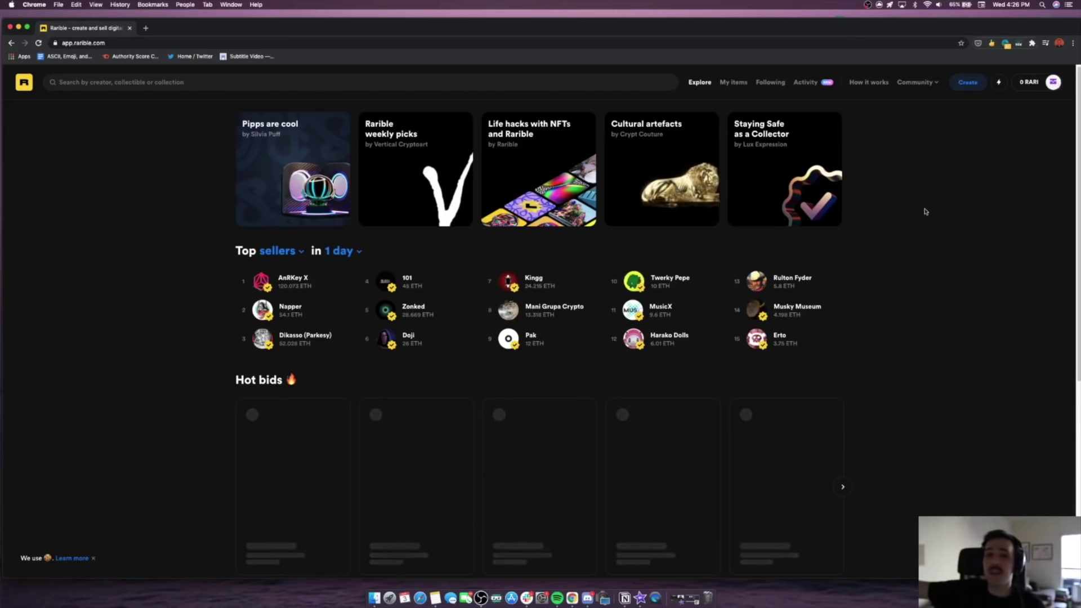
scroll(701, 247, down, 3)
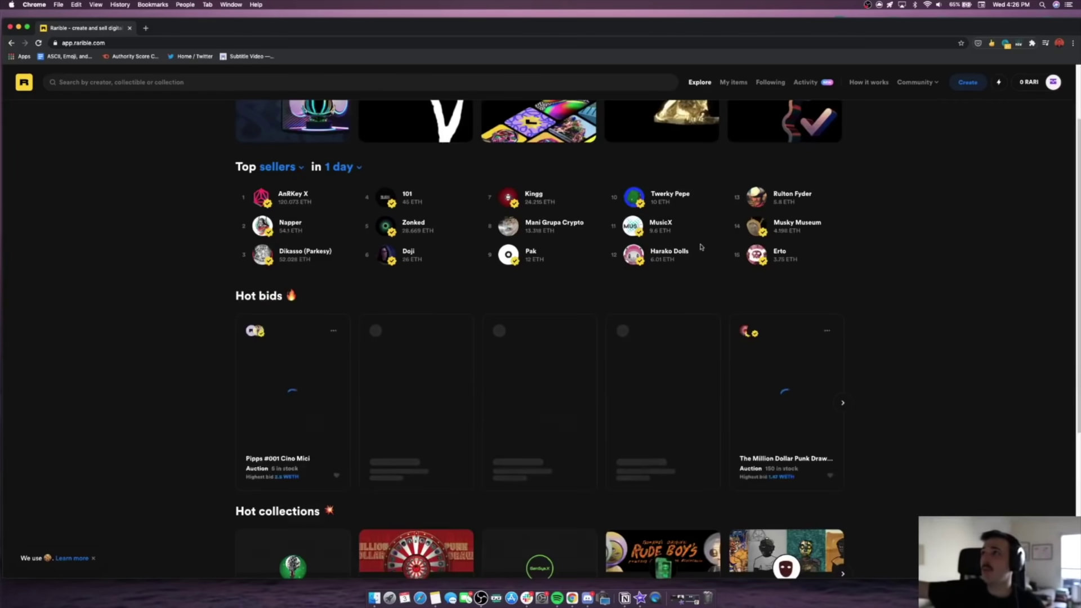
scroll(701, 246, down, 8)
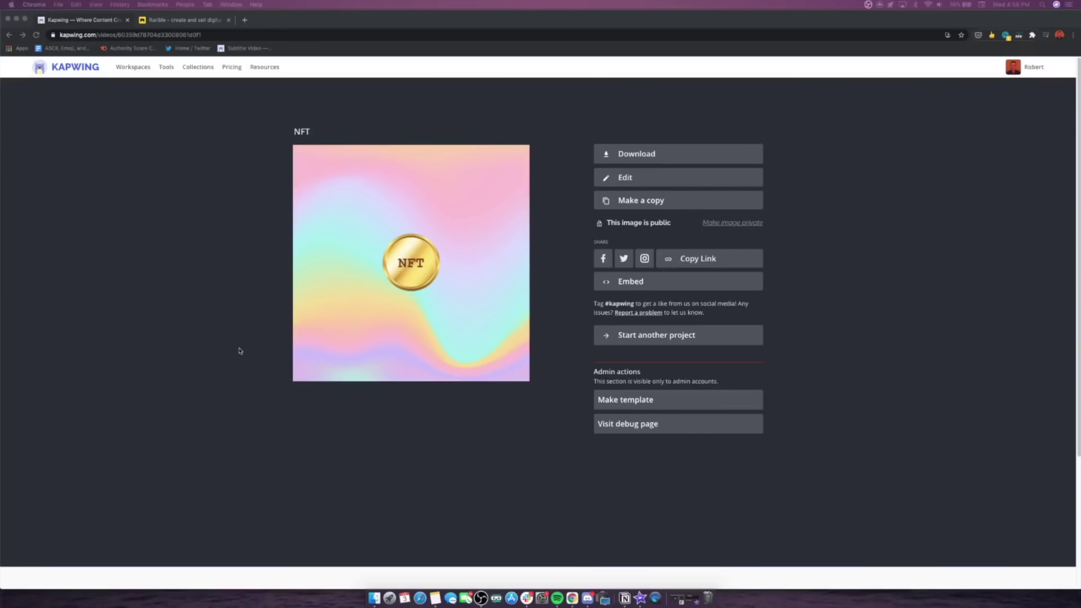
Export the pastel coin image from Kapwing as NFT (1).png, then return to Rarible.
click(640, 184)
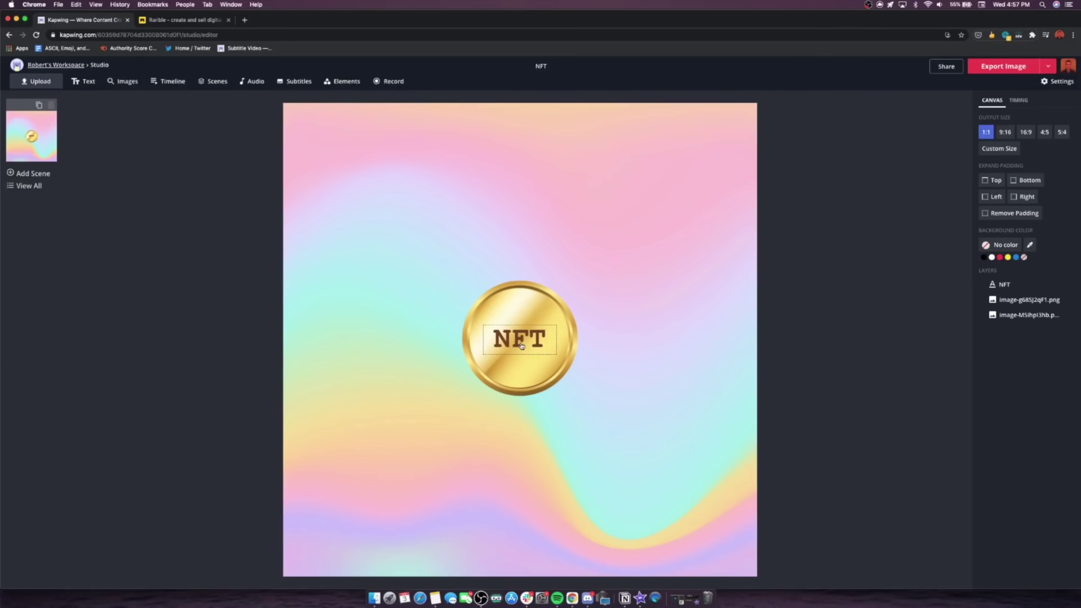
click(1006, 67)
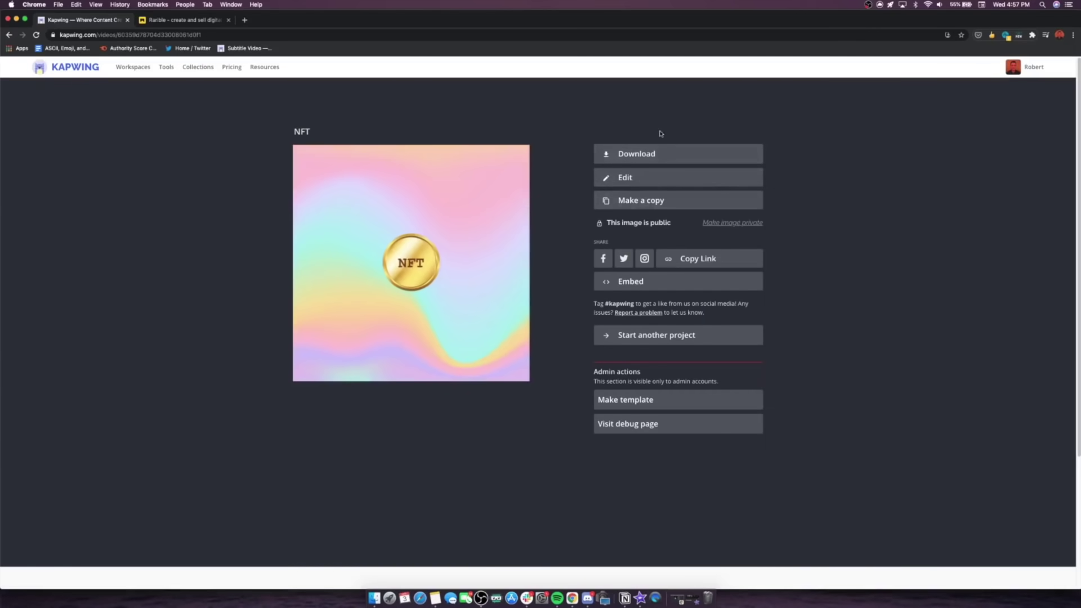
click(661, 154)
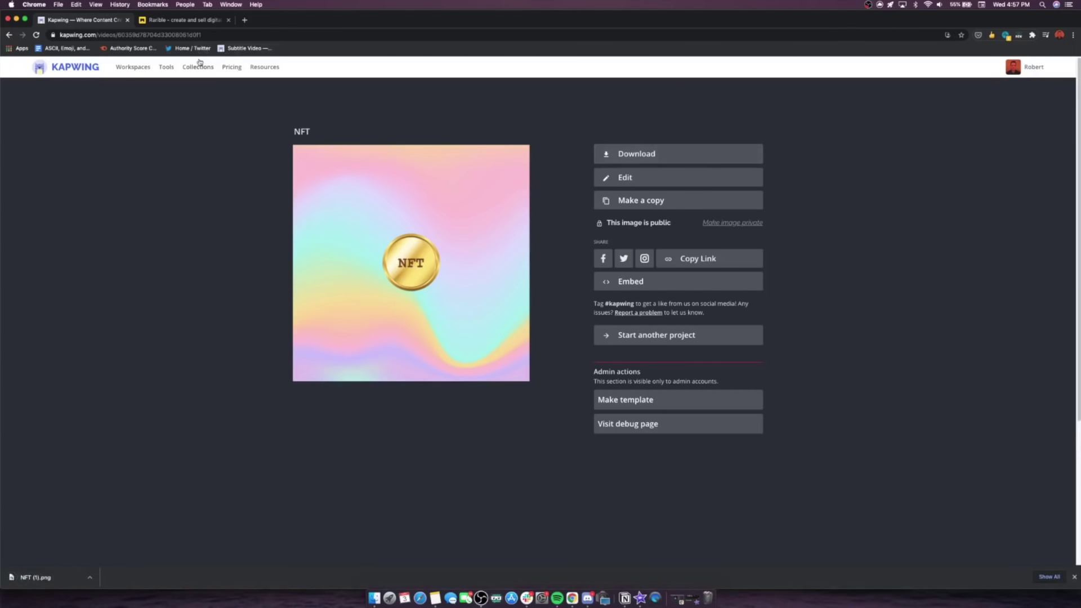
click(181, 21)
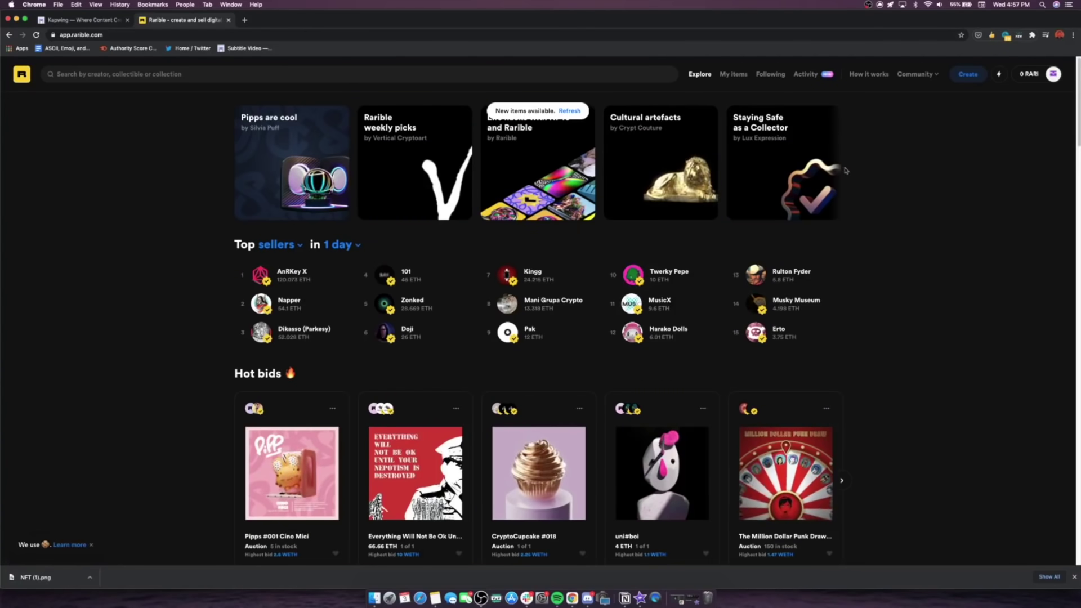
Start a Single collectible on Rarible and bring up the image file picker.
click(968, 75)
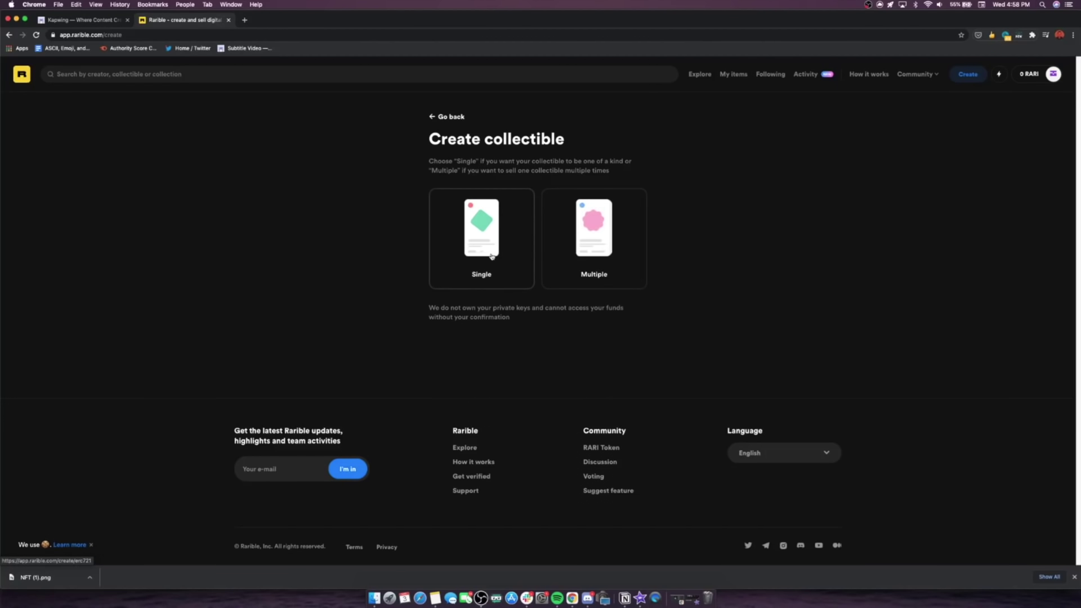
click(480, 234)
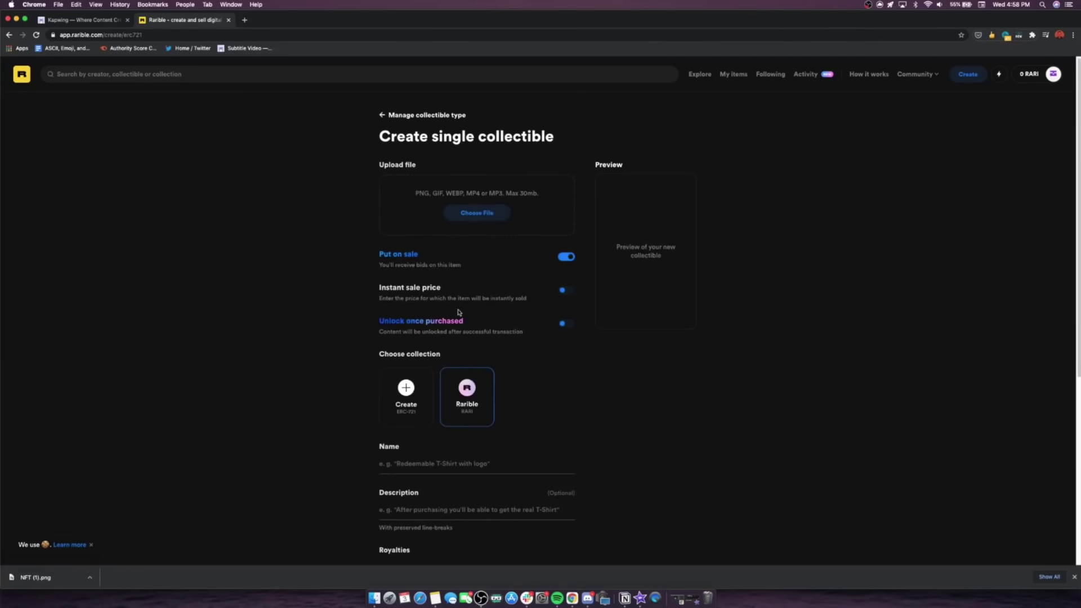
scroll(462, 304, down, 1)
scroll(488, 295, up, 1)
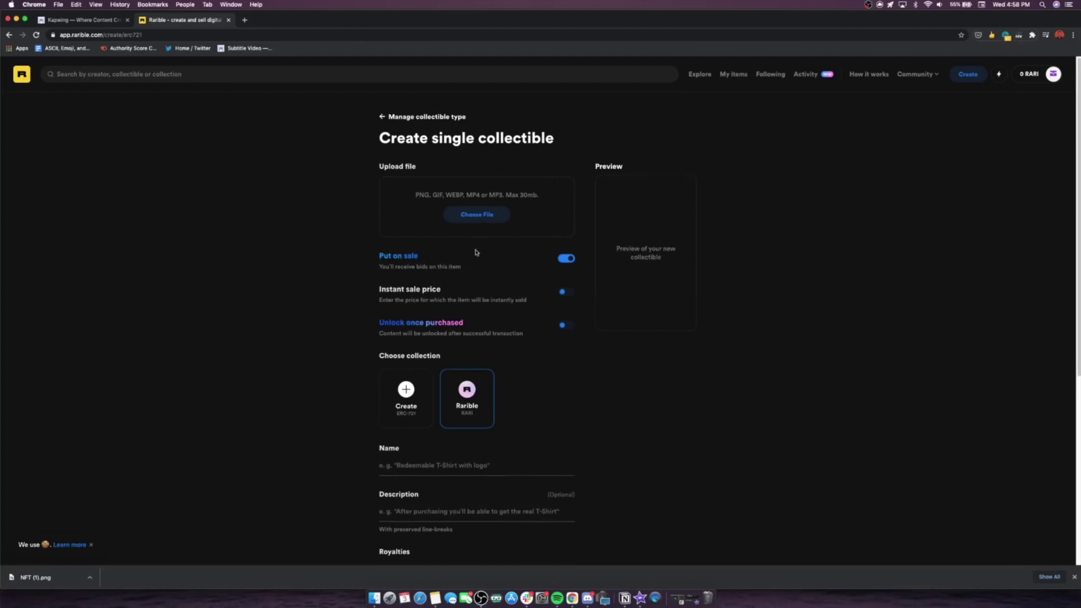
click(484, 214)
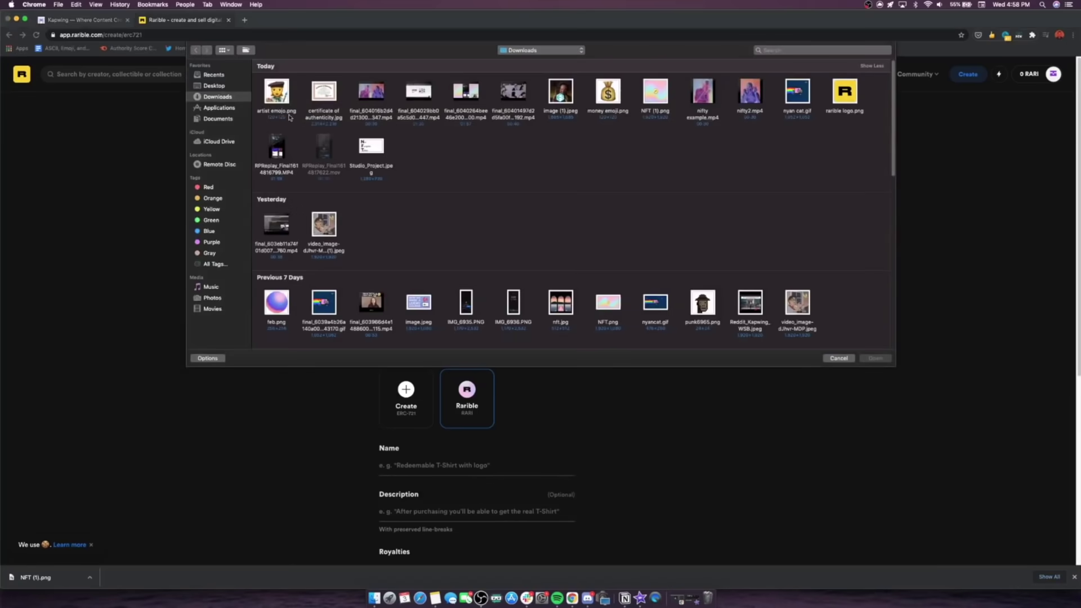
Upload NFT (1).png from Downloads as the collectible's image.
click(654, 111)
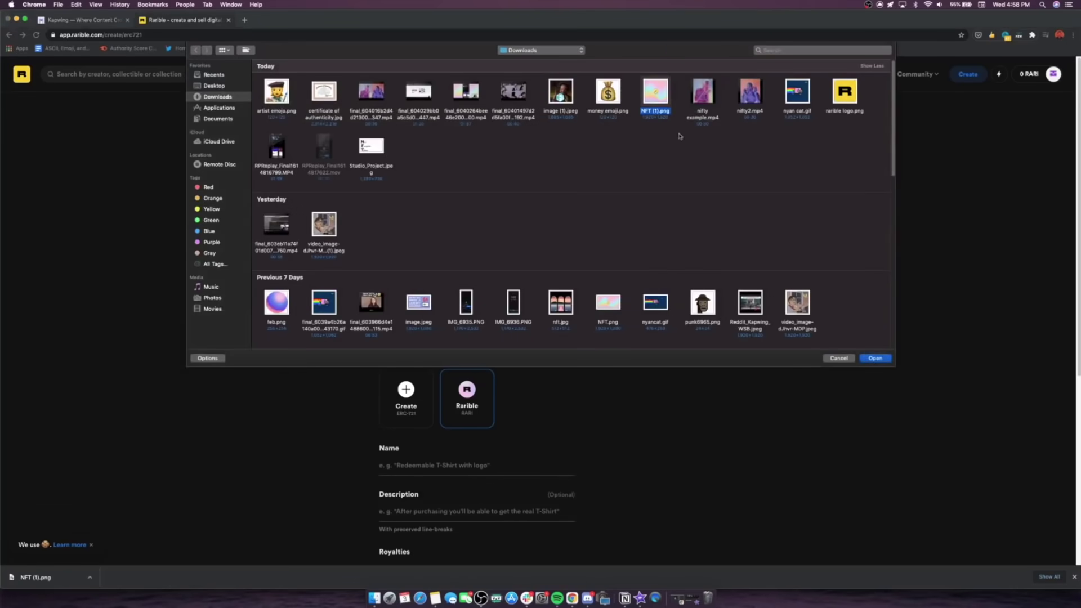
click(871, 359)
scroll(731, 369, down, 1)
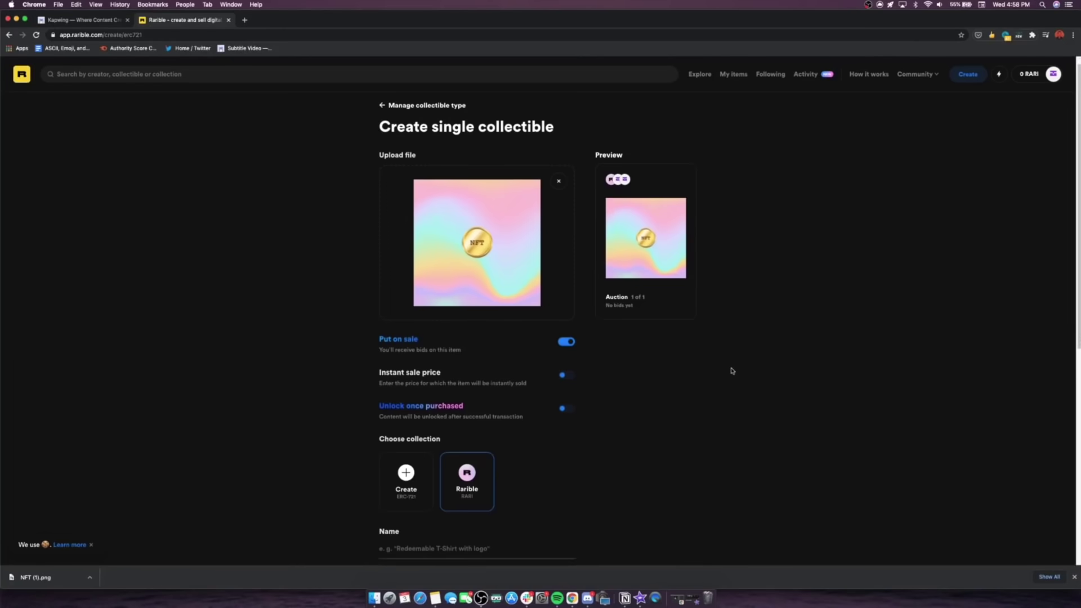
scroll(660, 299, down, 1)
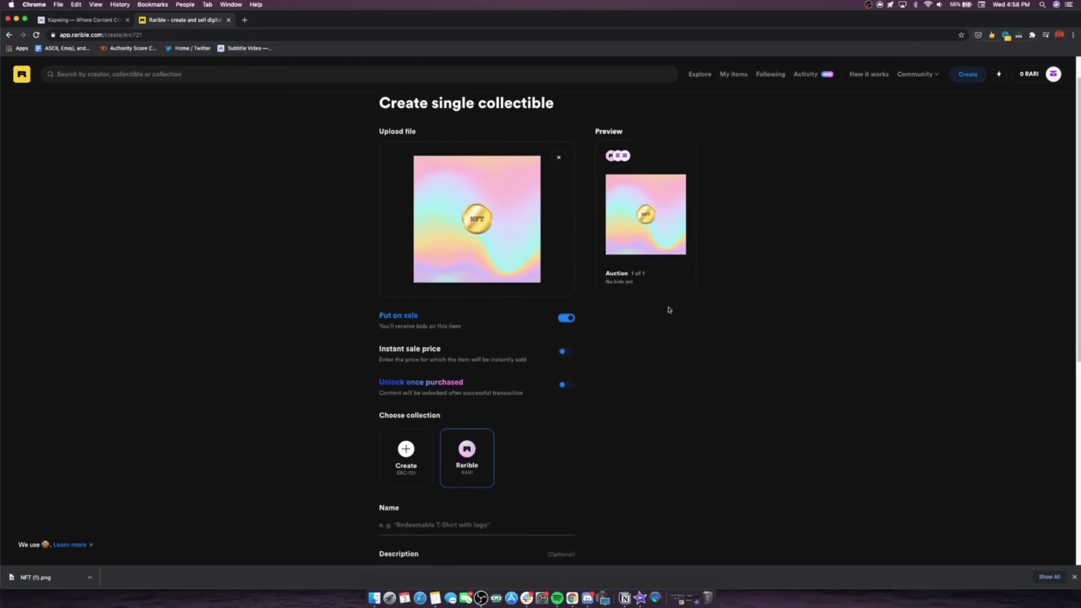
scroll(597, 330, down, 1)
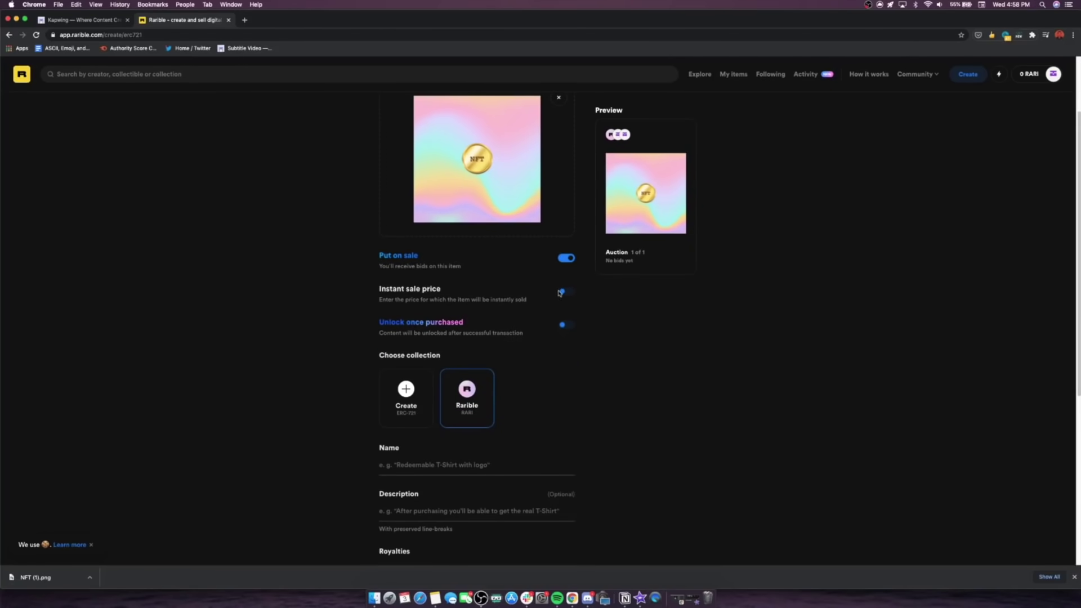
Keep Put on sale enabled, with the Instant sale price tried and left off.
click(573, 260)
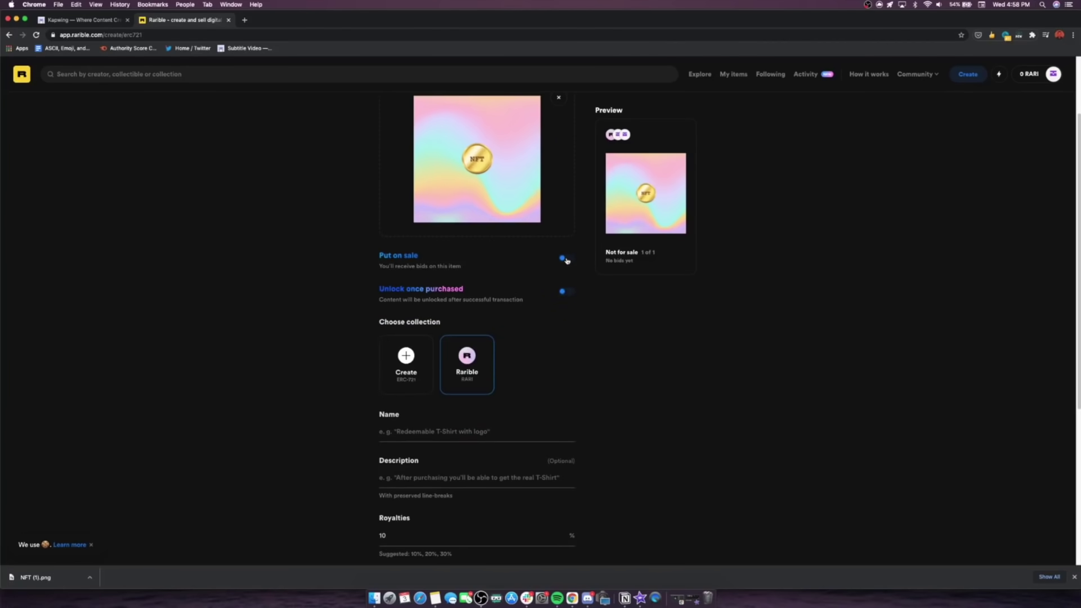
click(565, 259)
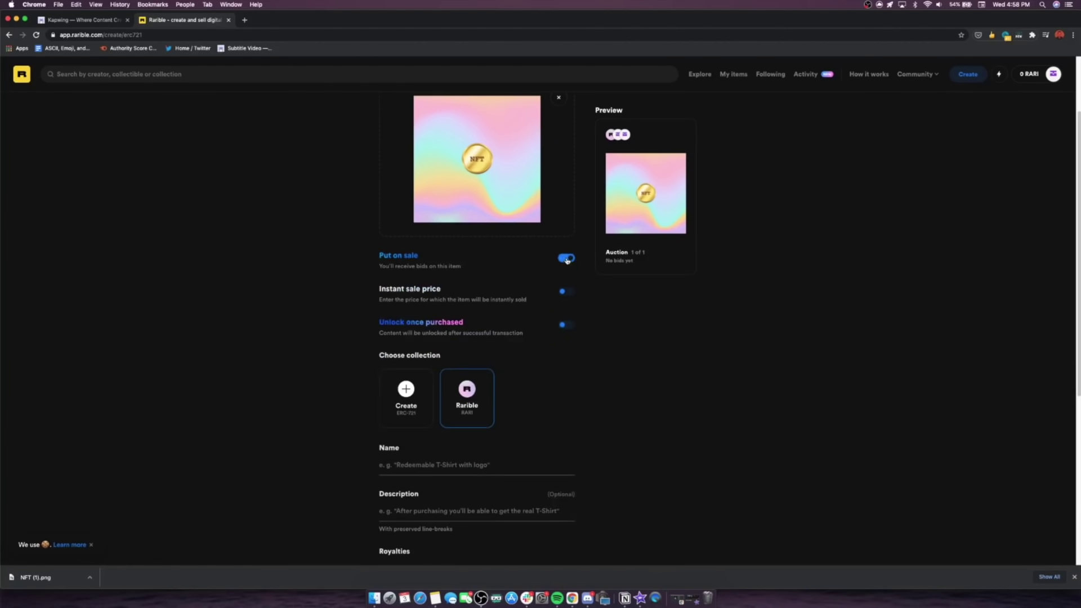
scroll(589, 293, down, 1)
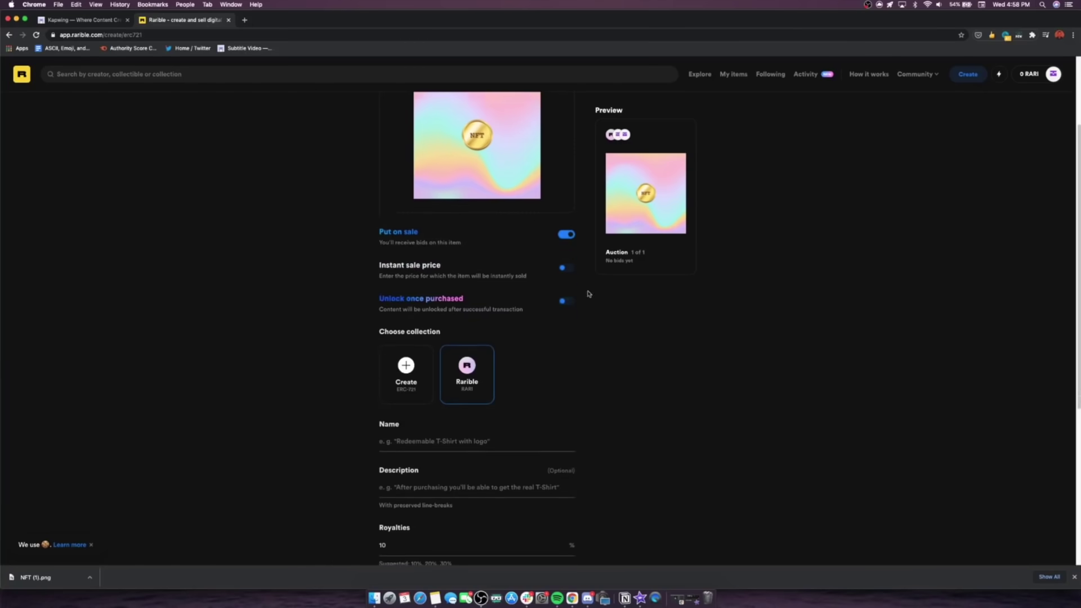
click(565, 269)
click(472, 299)
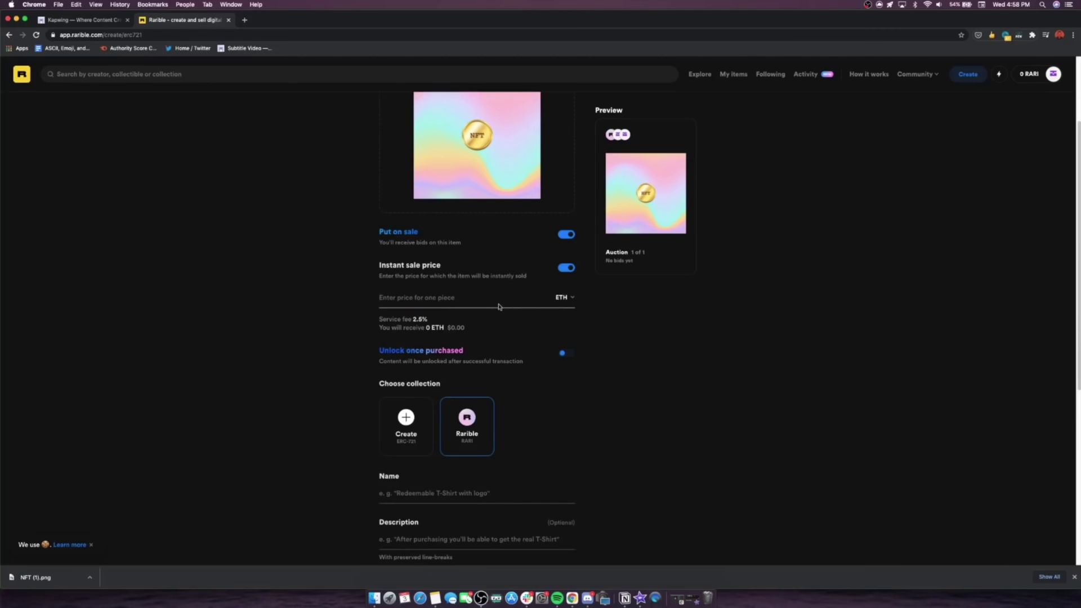
click(569, 270)
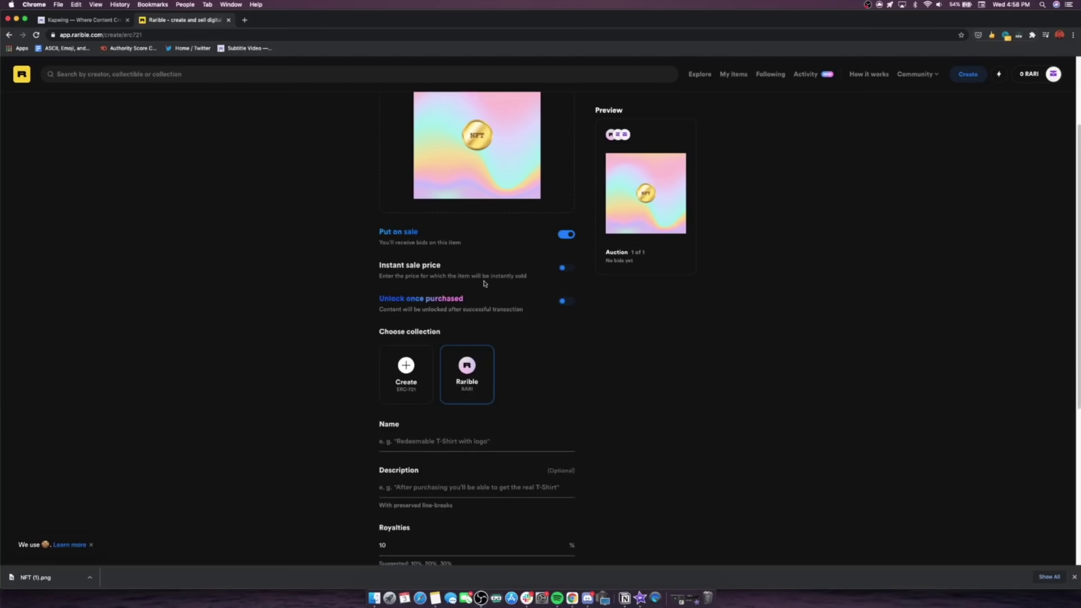
Try the Unlock once purchased toggle, then leave unlockable content off.
scroll(557, 333, down, 2)
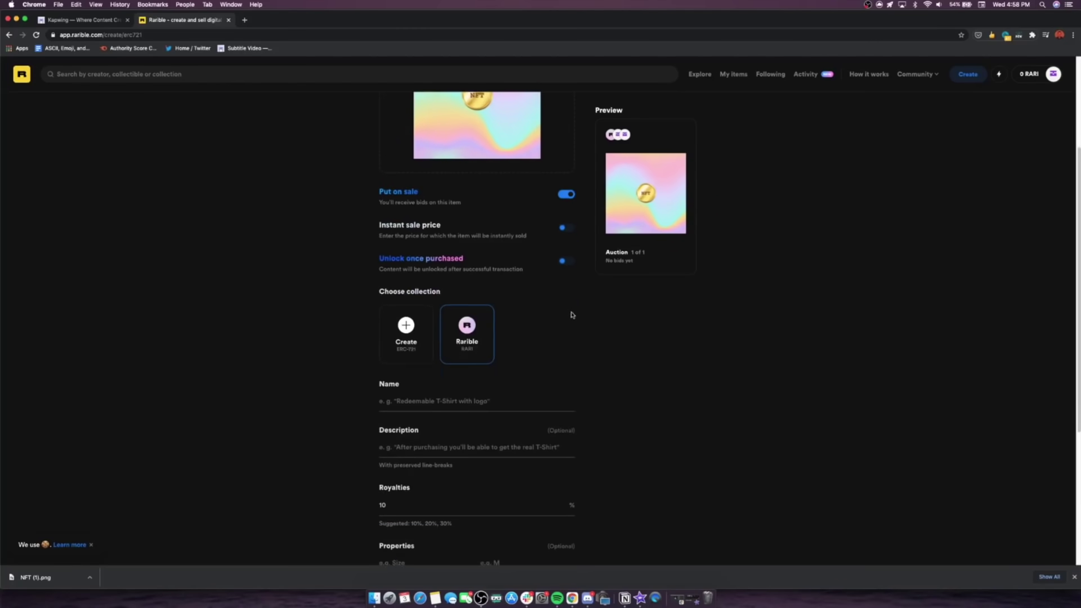
scroll(574, 332, down, 2)
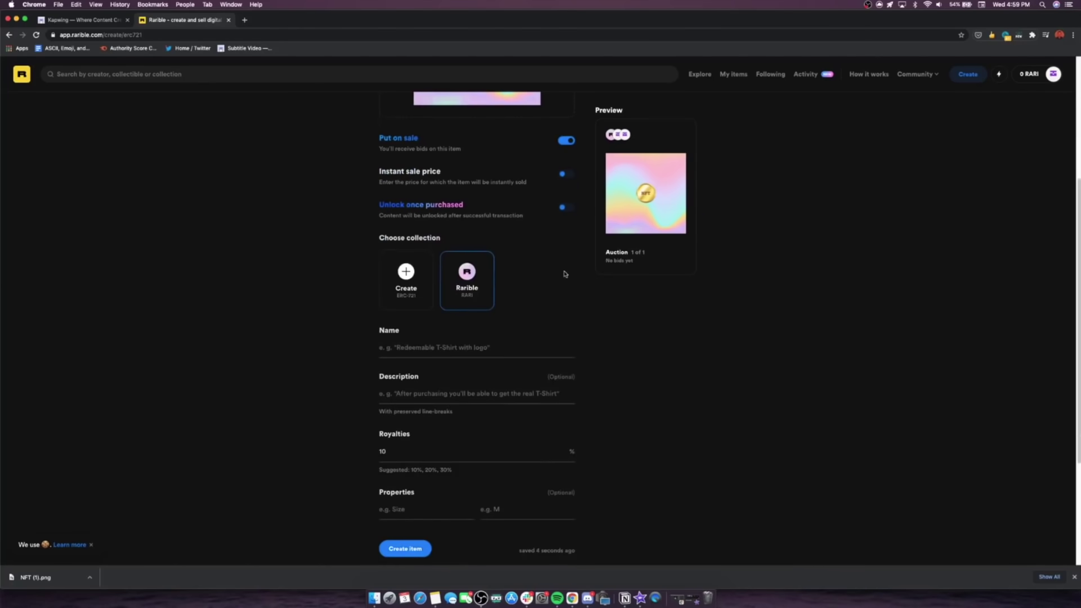
scroll(565, 274, up, 1)
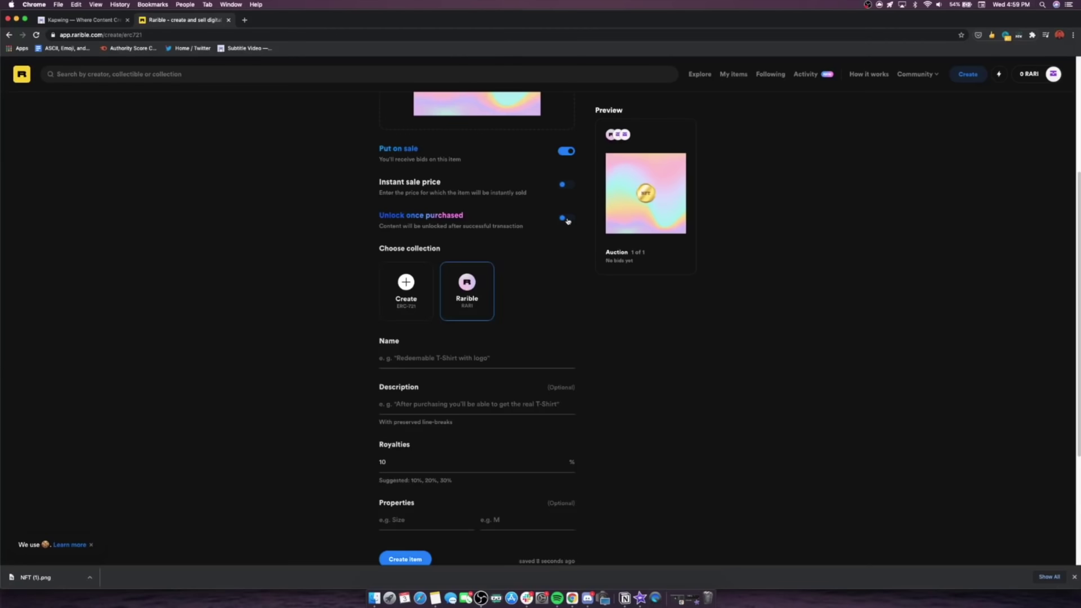
click(566, 219)
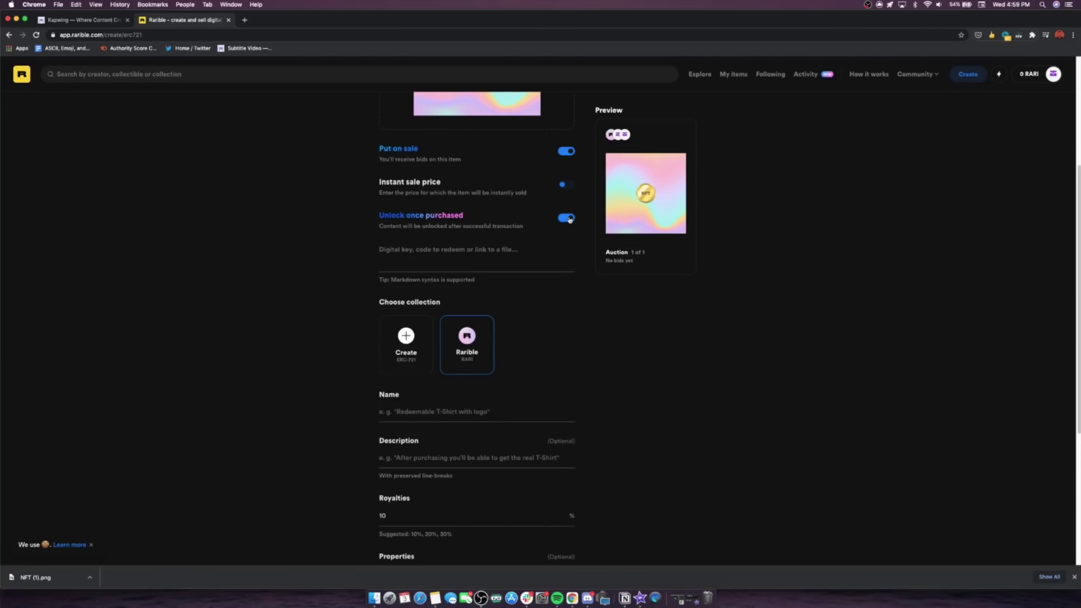
scroll(571, 225, up, 1)
scroll(569, 236, up, 2)
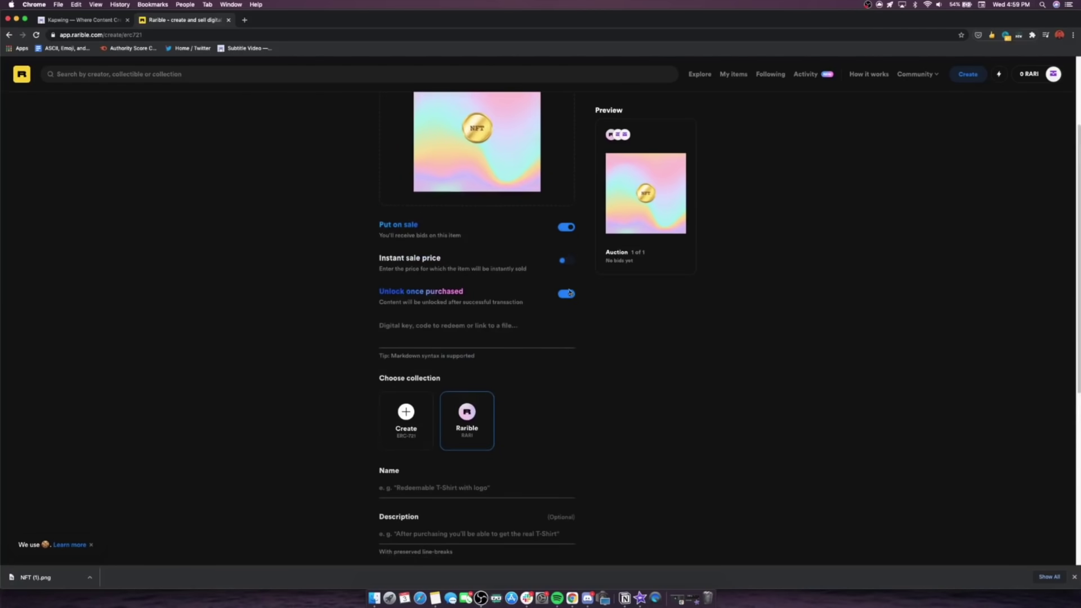
scroll(570, 293, up, 1)
scroll(571, 310, up, 1)
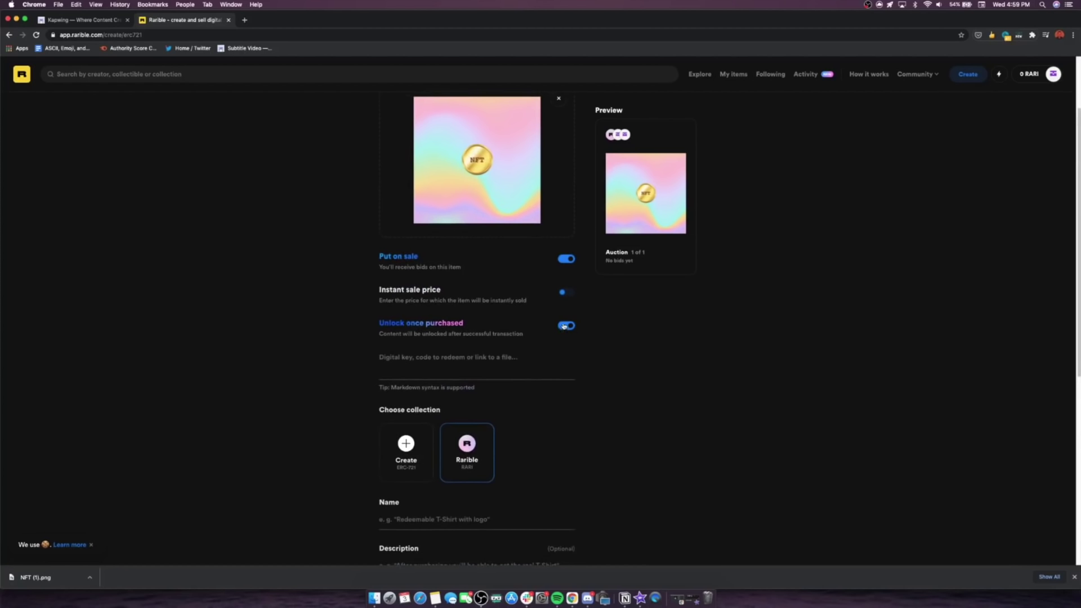
click(567, 326)
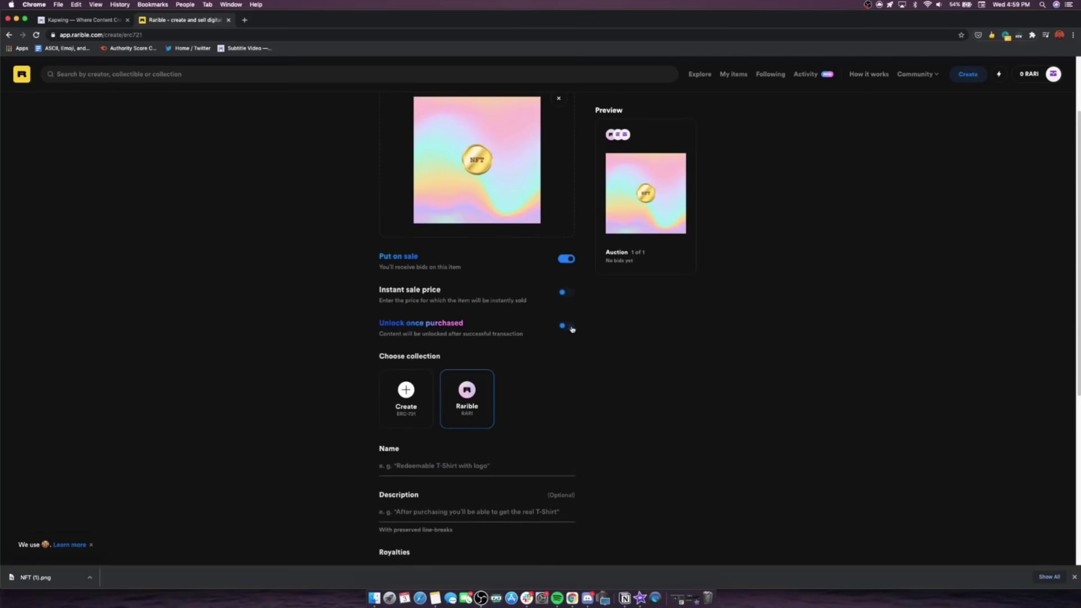
scroll(575, 347, down, 3)
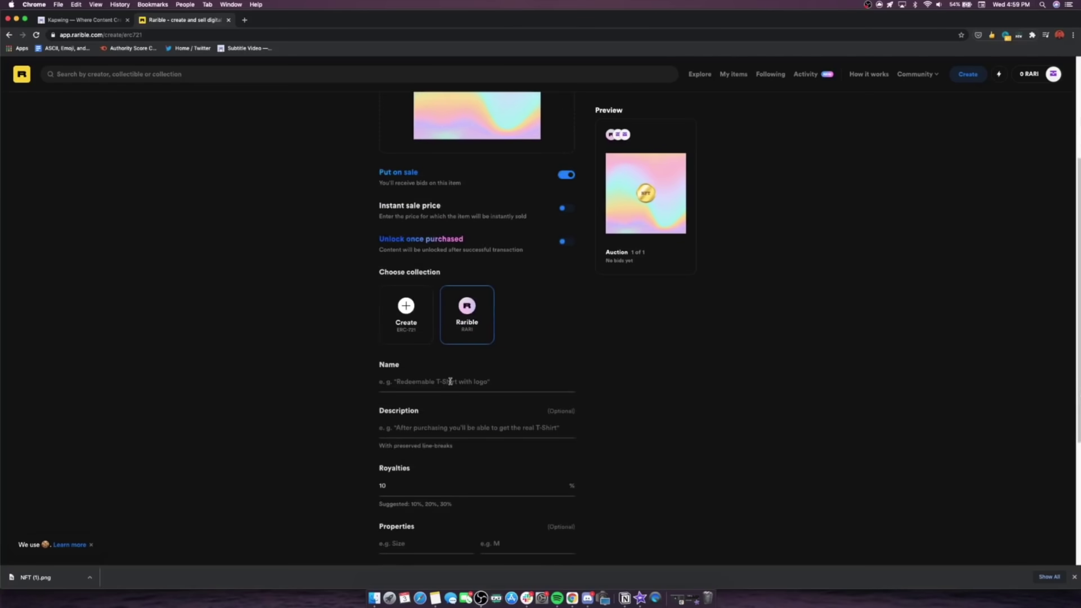
Name the collectible 'NFT TOKEN' with the description 'What I imagine an NFT looks like'.
click(451, 380)
scroll(468, 372, down, 3)
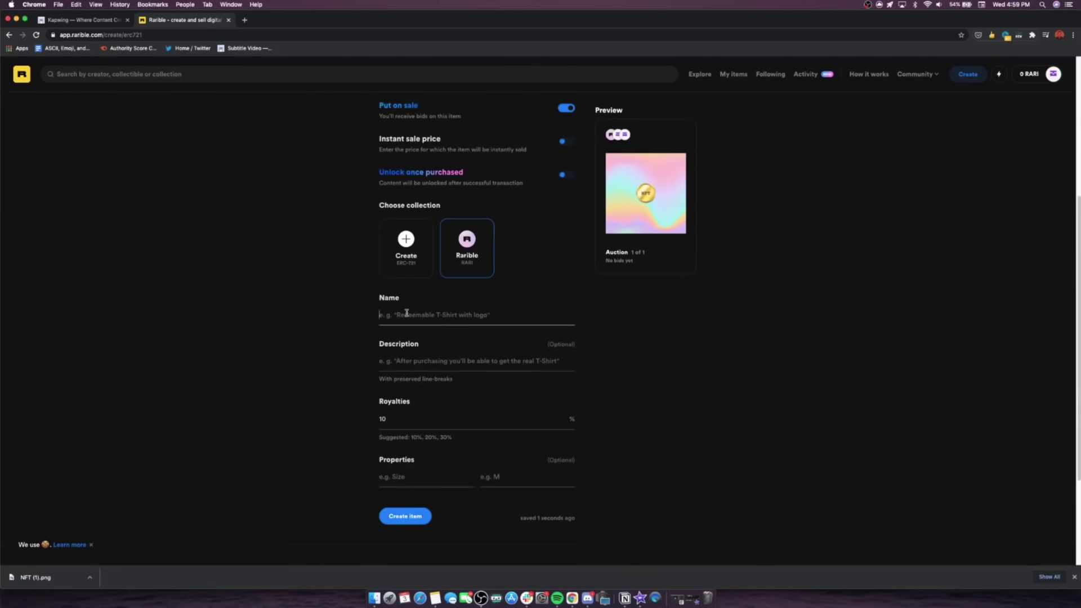
text(NFT TOKEN)
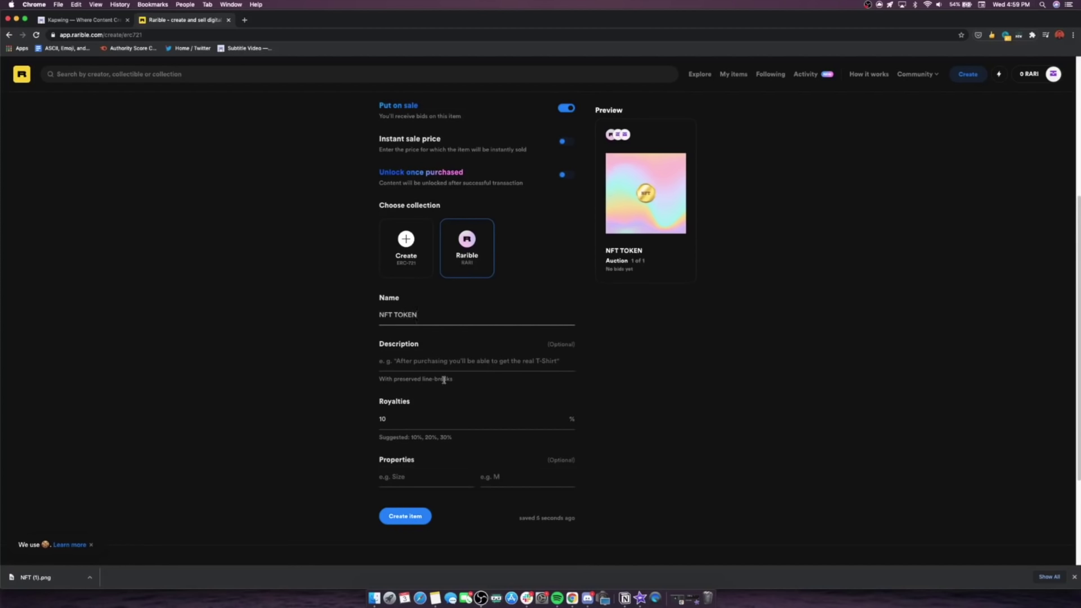
click(441, 365)
text(What)
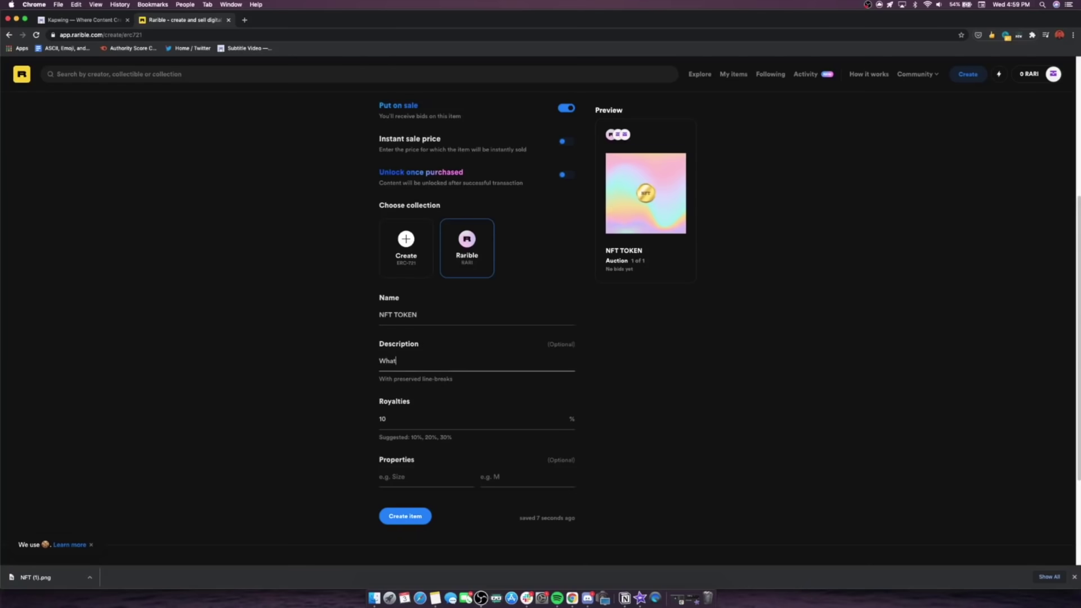
text( I imagine)
text( an NFT looks l)
text(ike)
scroll(465, 311, down, 2)
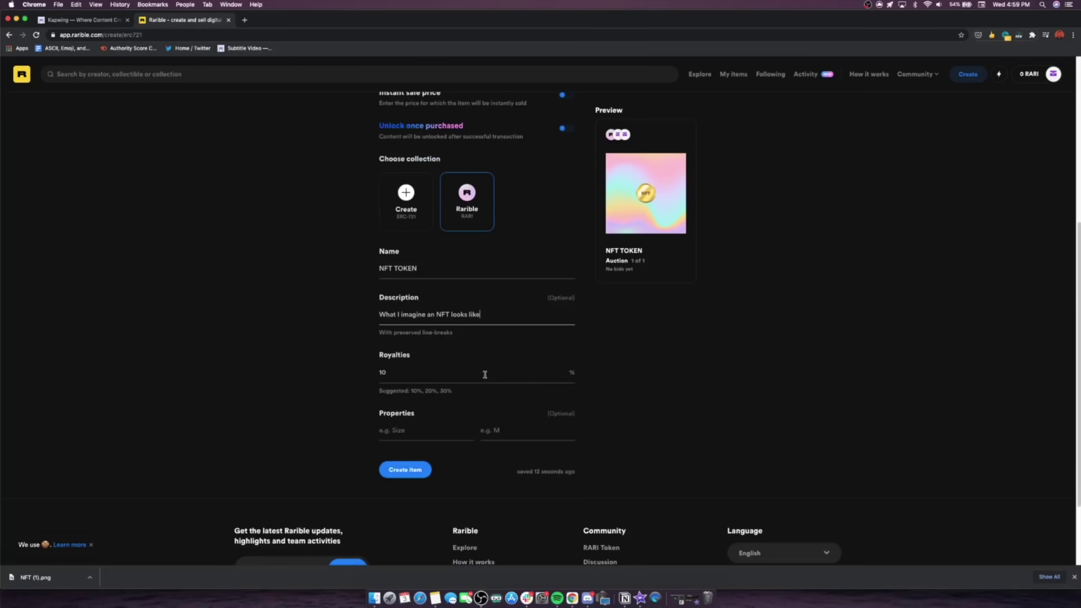
Raise the royalties from 10 to 20 percent.
click(415, 371)
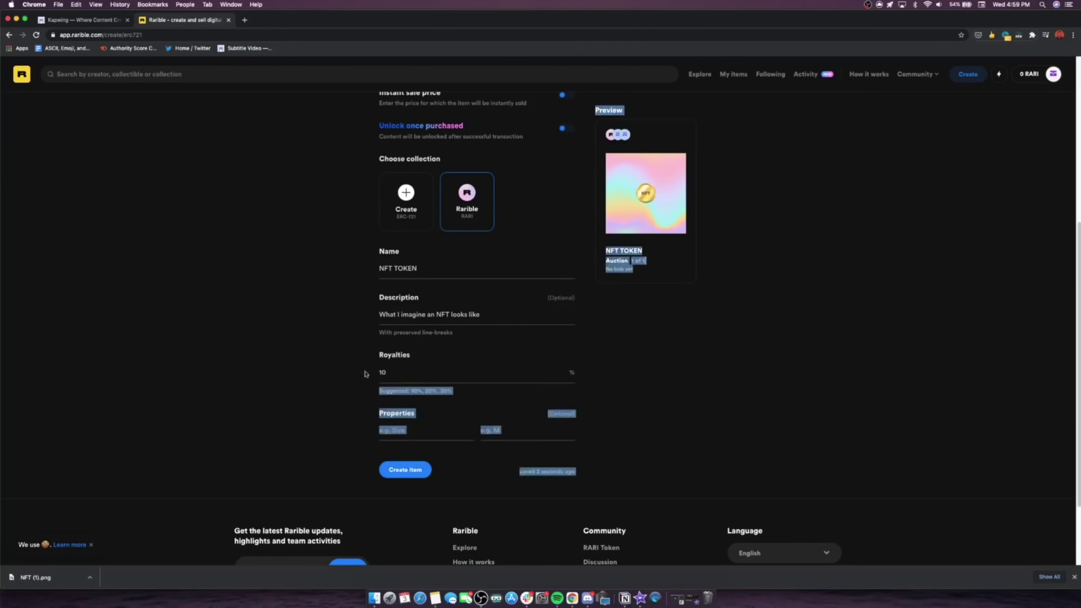
drag(421, 375, 369, 370)
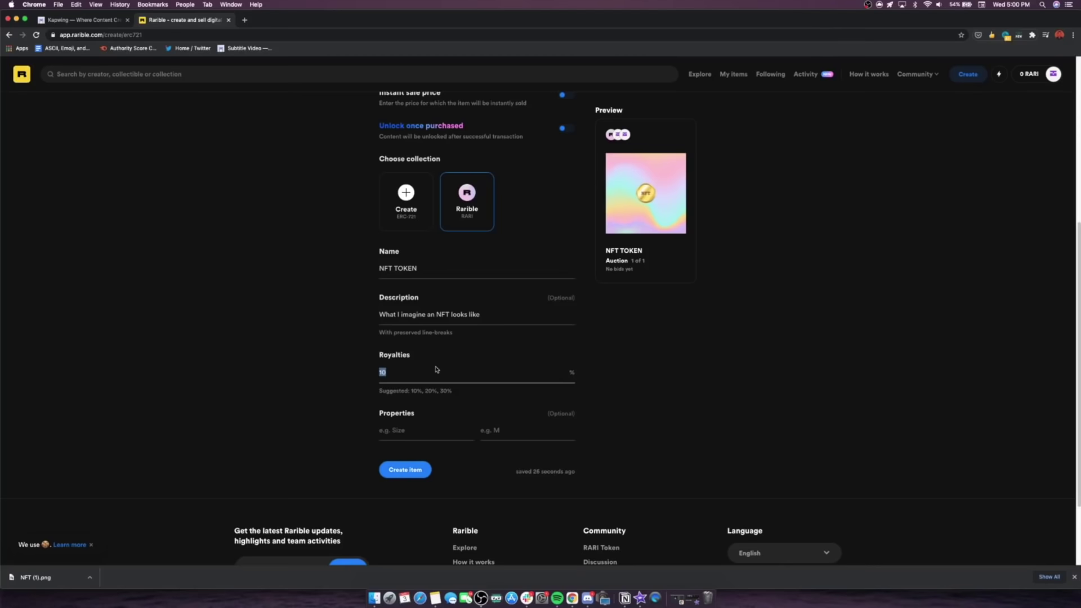
text(20)
click(721, 374)
scroll(707, 379, up, 1)
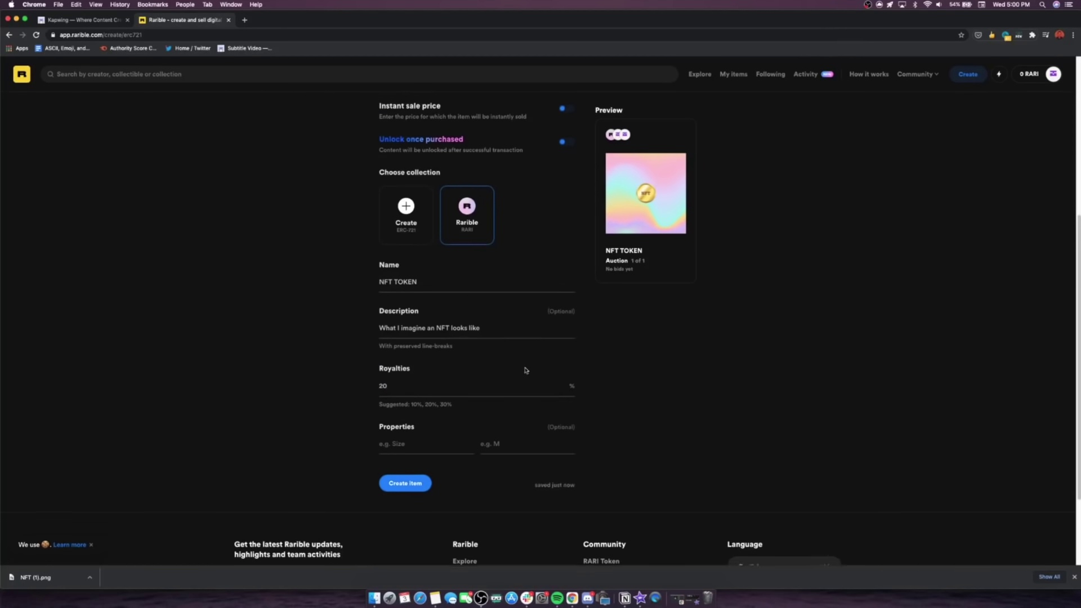
scroll(507, 394, up, 1)
scroll(484, 417, up, 1)
scroll(482, 402, up, 3)
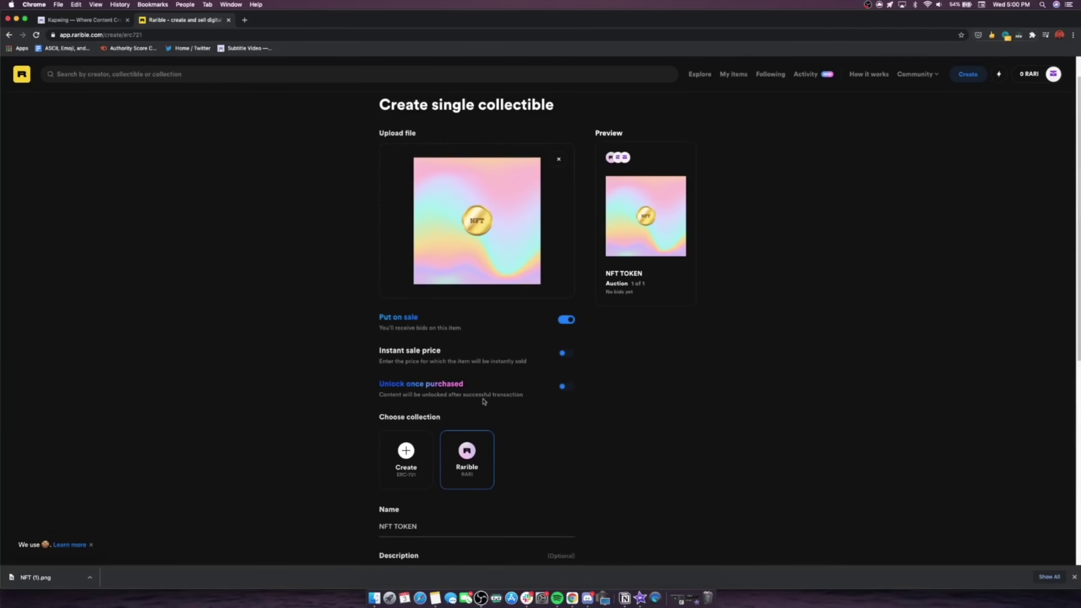
scroll(441, 523, down, 5)
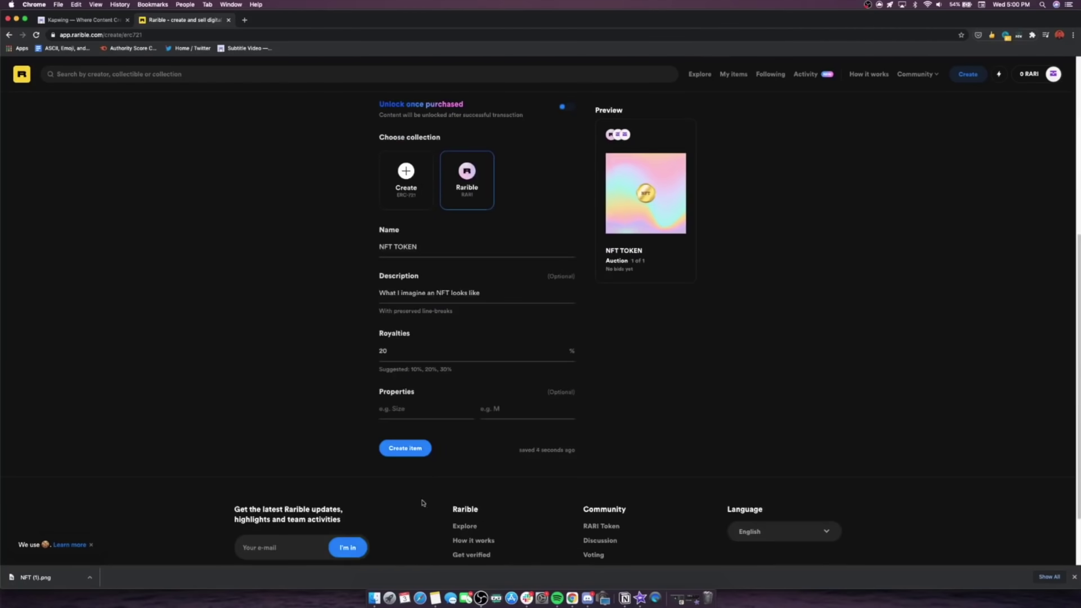
Create the item to begin minting, pending wallet approval.
click(407, 448)
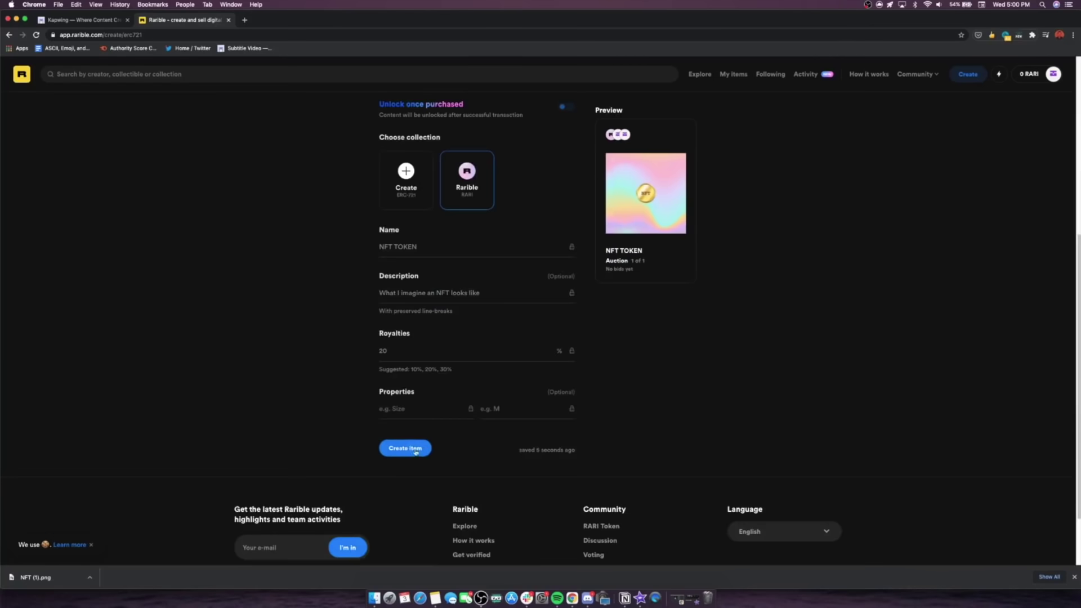
scroll(453, 471, up, 1)
scroll(456, 459, up, 3)
scroll(501, 374, up, 1)
scroll(501, 374, down, 1)
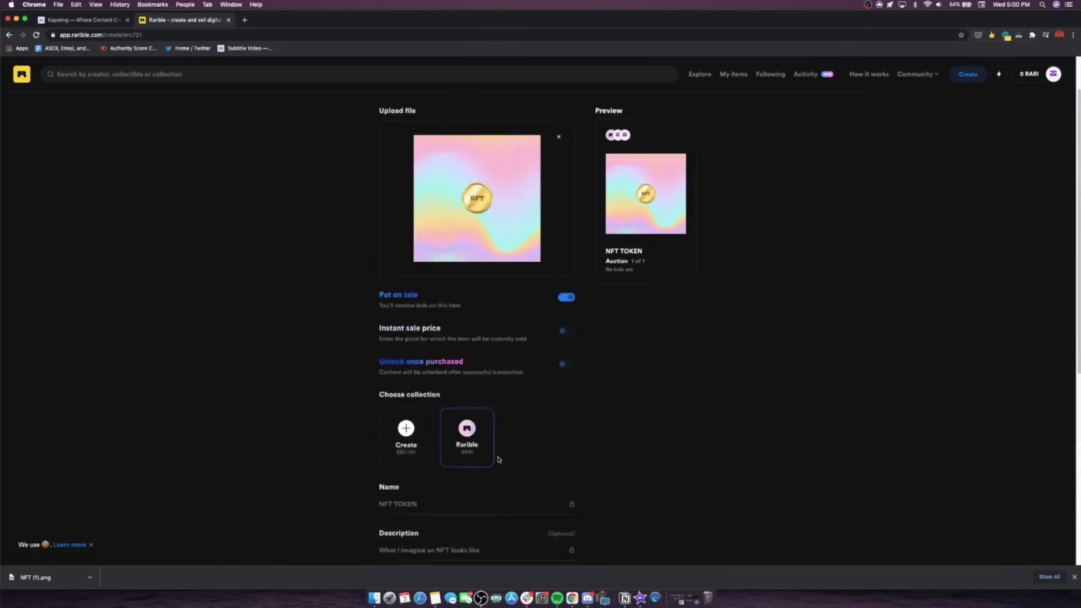
scroll(468, 456, down, 3)
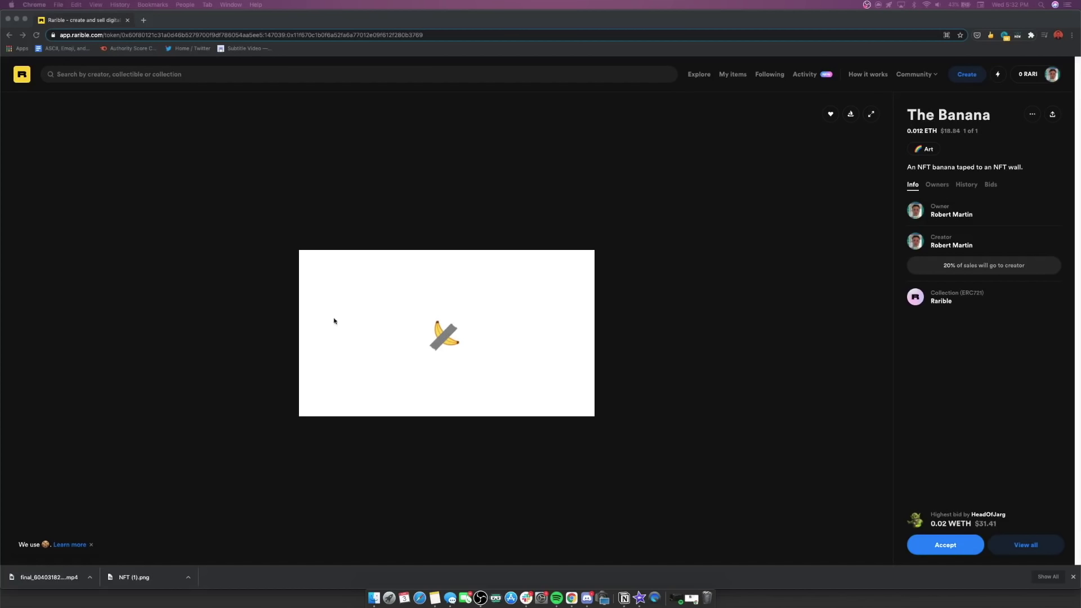
click(965, 190)
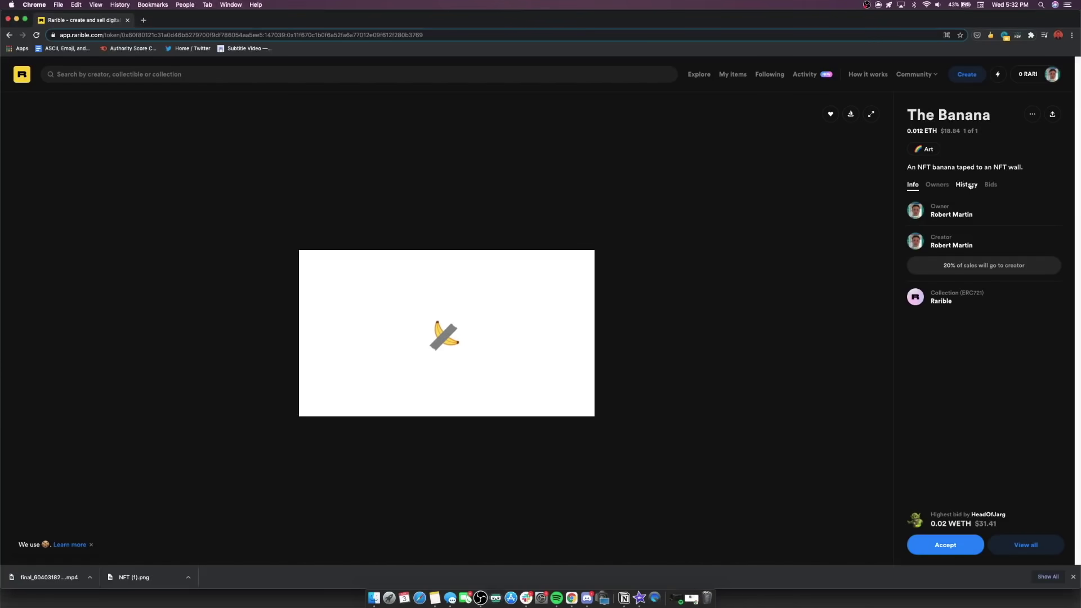